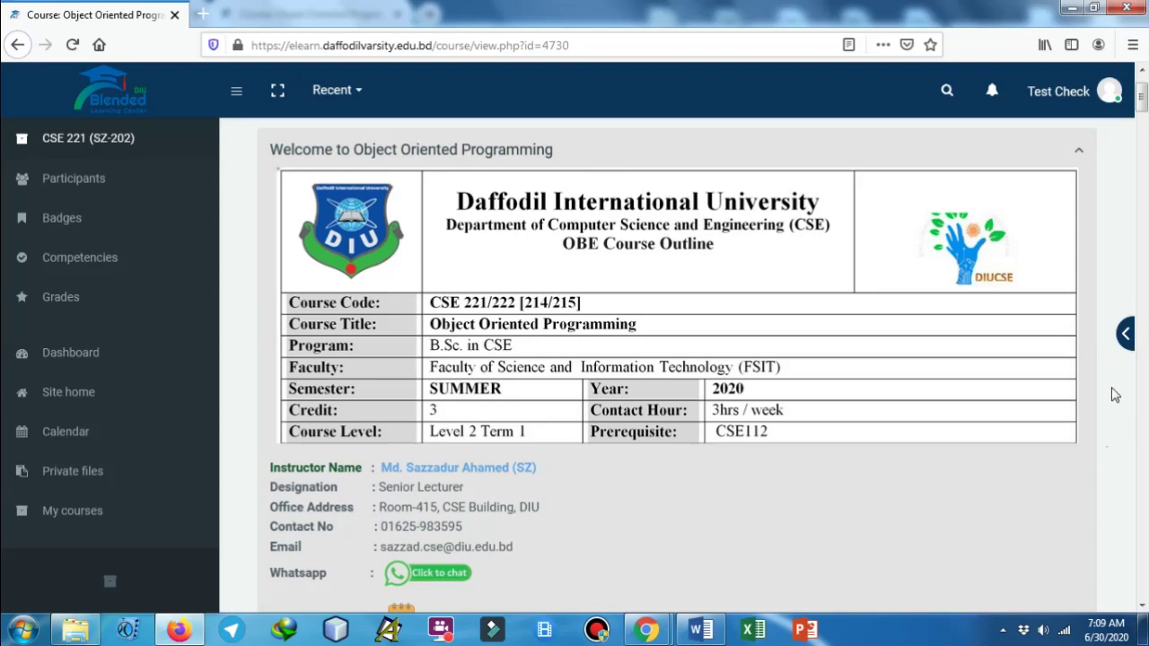
Step: Jump to the course's current topic, Week 5: Working with Interface, and open the Quiz-2 assignment
{"action": "left_click", "coordinate": [1126, 336]}
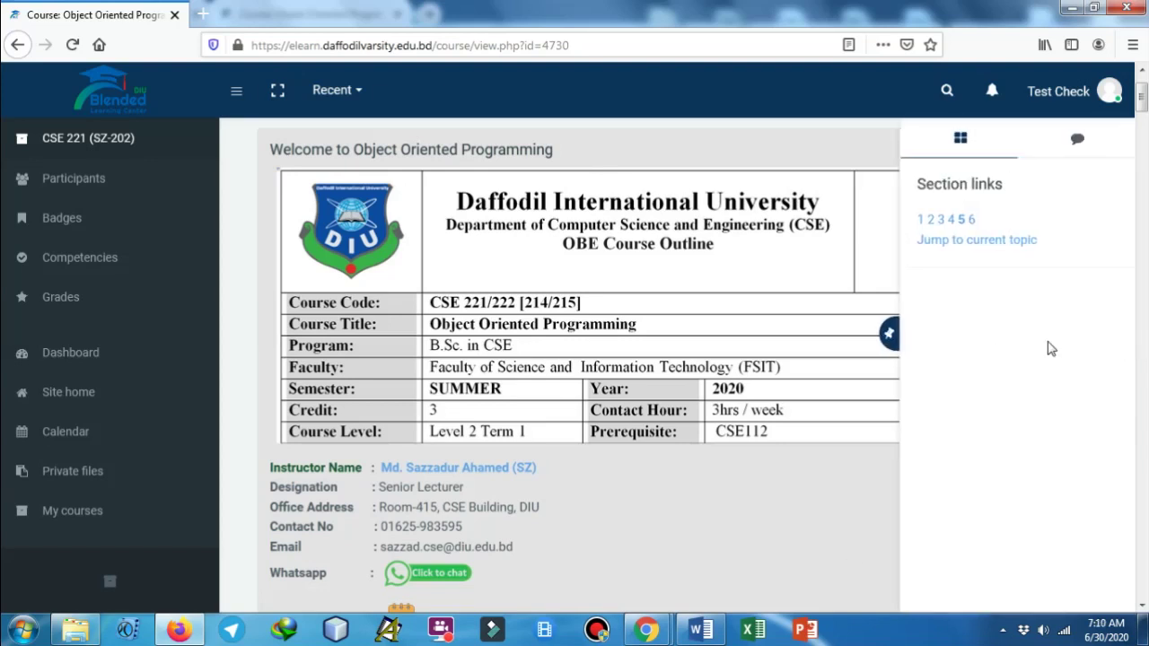
{"action": "left_click", "coordinate": [965, 252]}
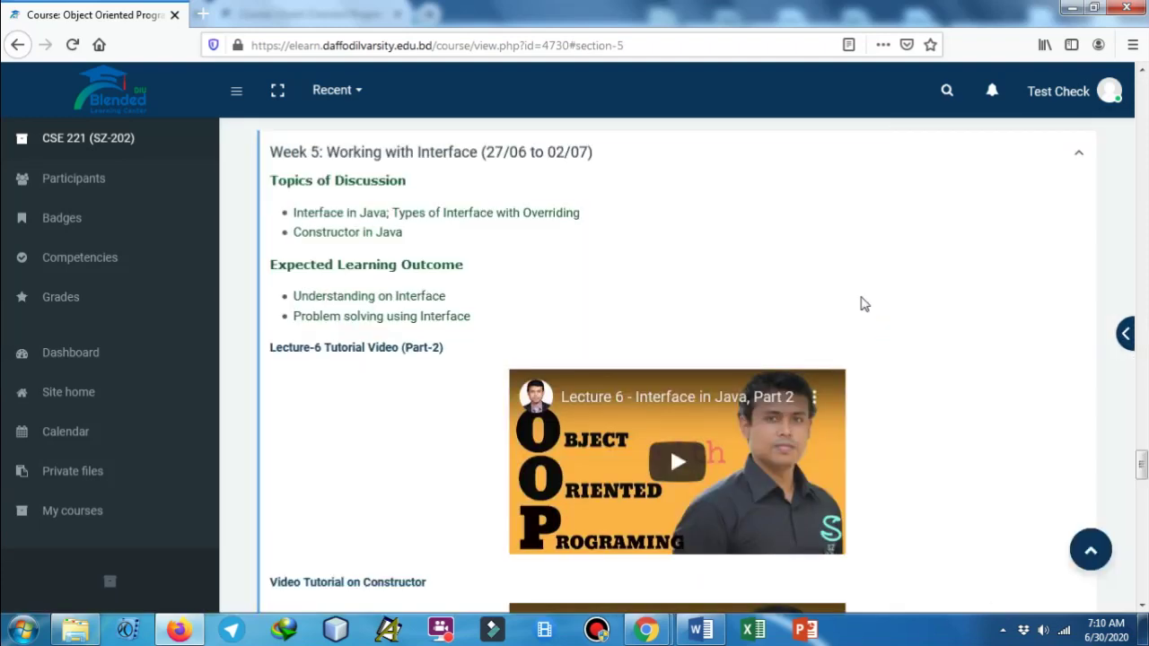
{"action": "scroll", "coordinate": [860, 306], "scroll_direction": "down", "scroll_amount": 5}
{"action": "scroll", "coordinate": [860, 305], "scroll_direction": "down", "scroll_amount": 7}
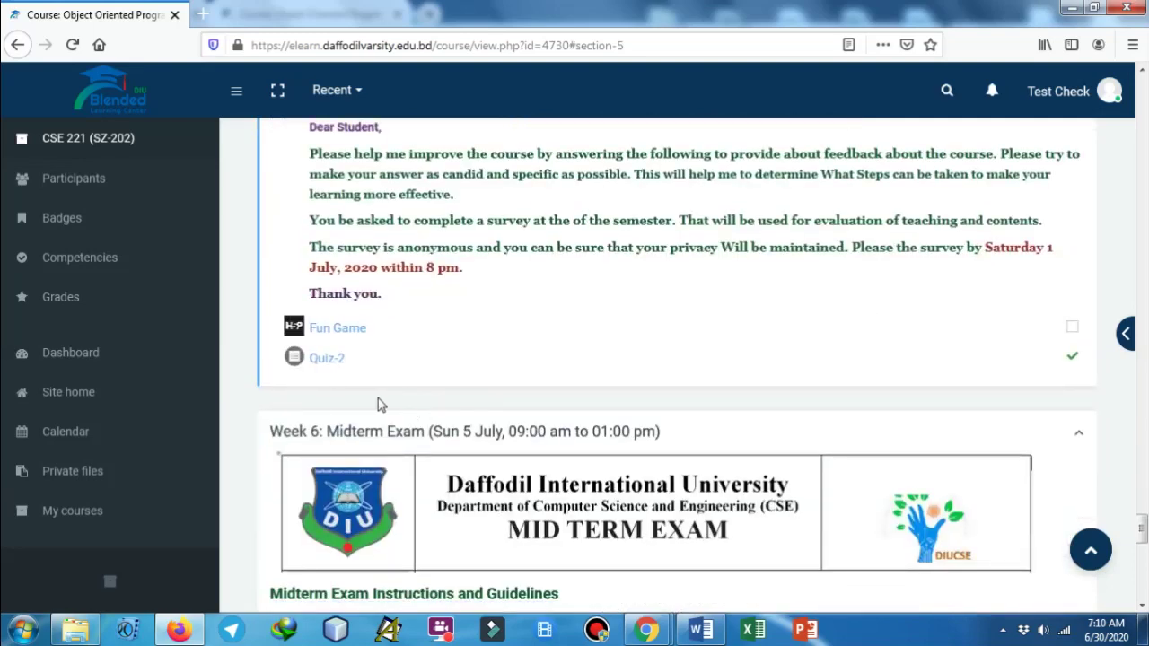
{"action": "left_click", "coordinate": [334, 368]}
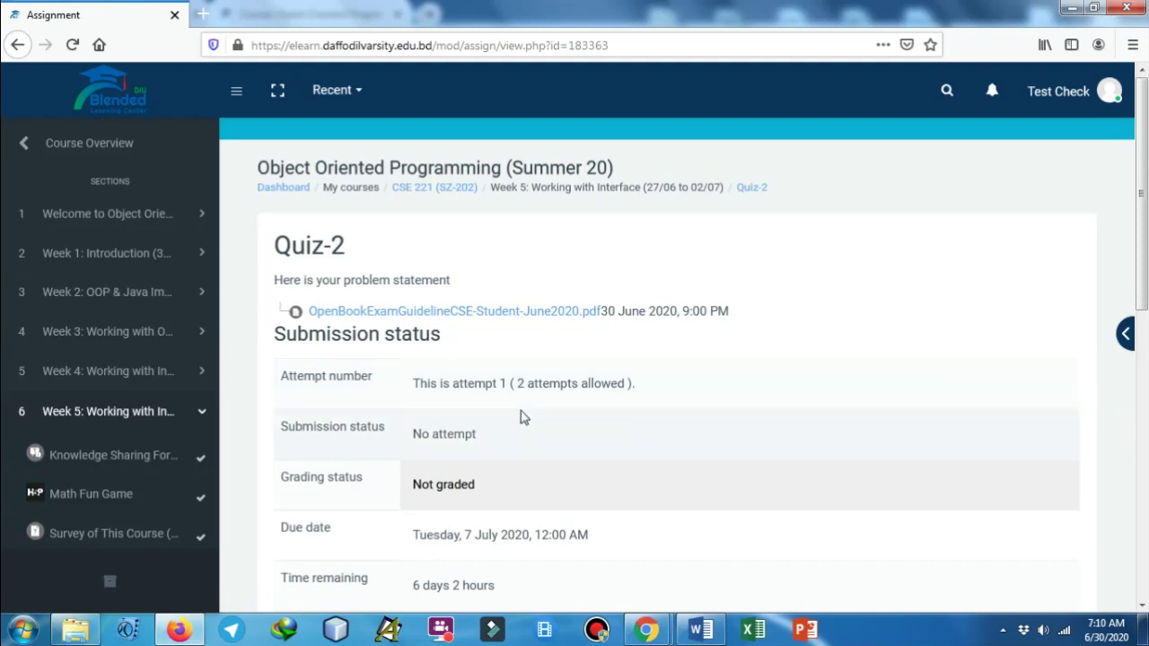
Step: Review the Quiz-2 submission details and check the opening options for the problem statement PDF, dismissing them without opening the file
{"action": "scroll", "coordinate": [534, 416], "scroll_direction": "down", "scroll_amount": 2}
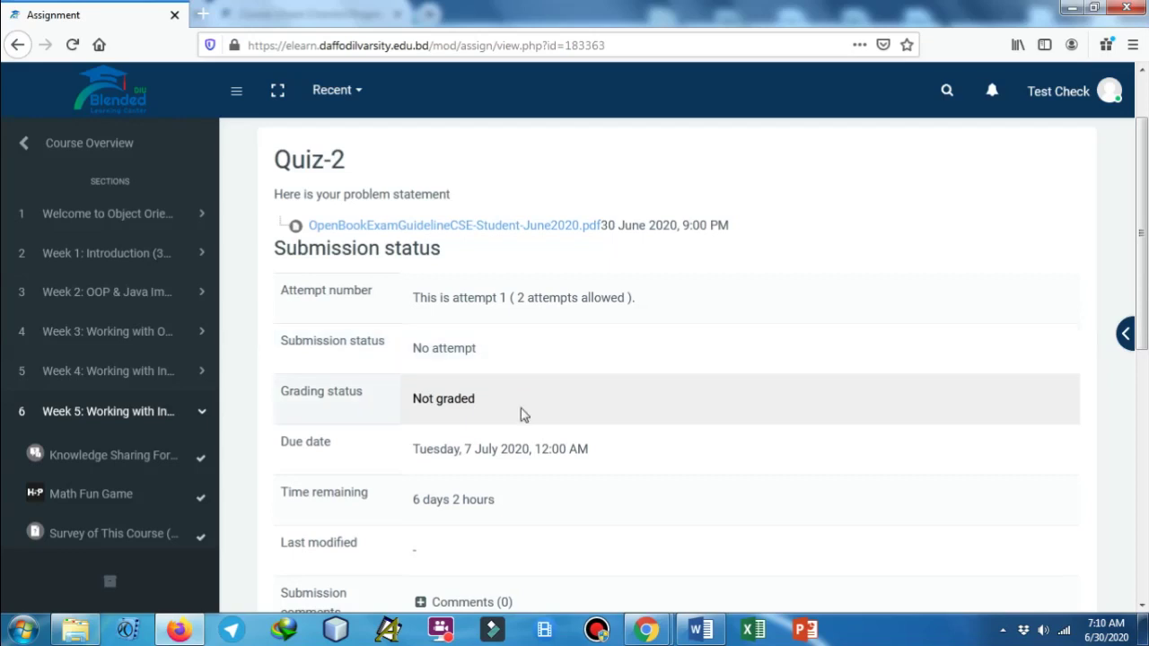
{"action": "scroll", "coordinate": [504, 425], "scroll_direction": "down", "scroll_amount": 2}
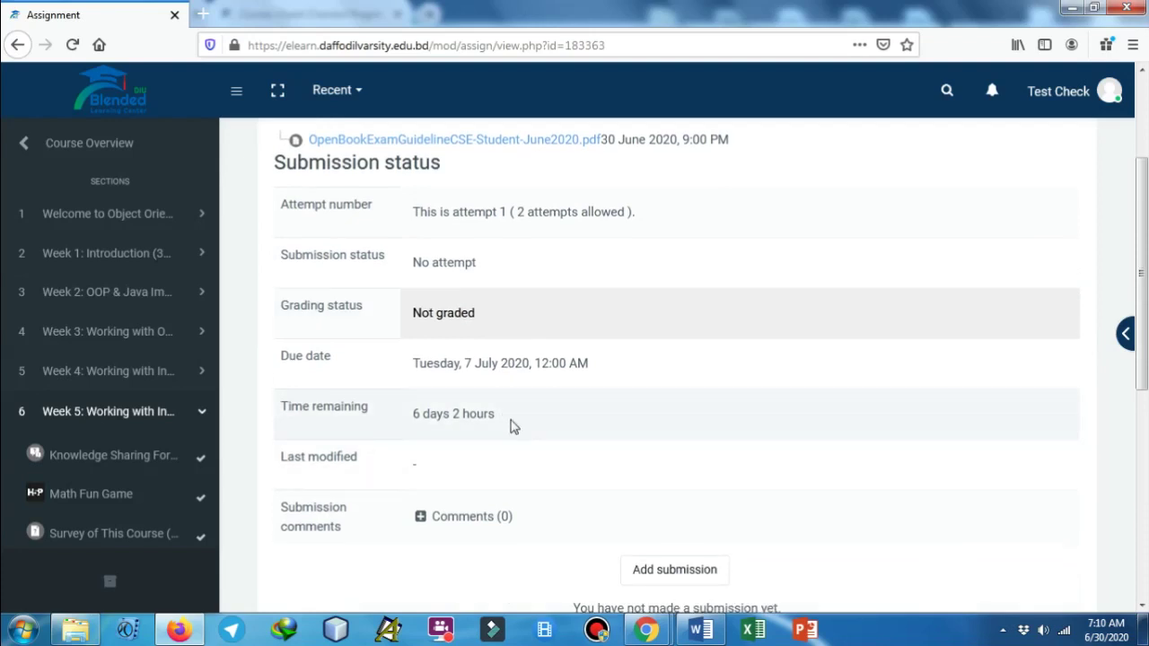
{"action": "scroll", "coordinate": [566, 462], "scroll_direction": "down", "scroll_amount": 2}
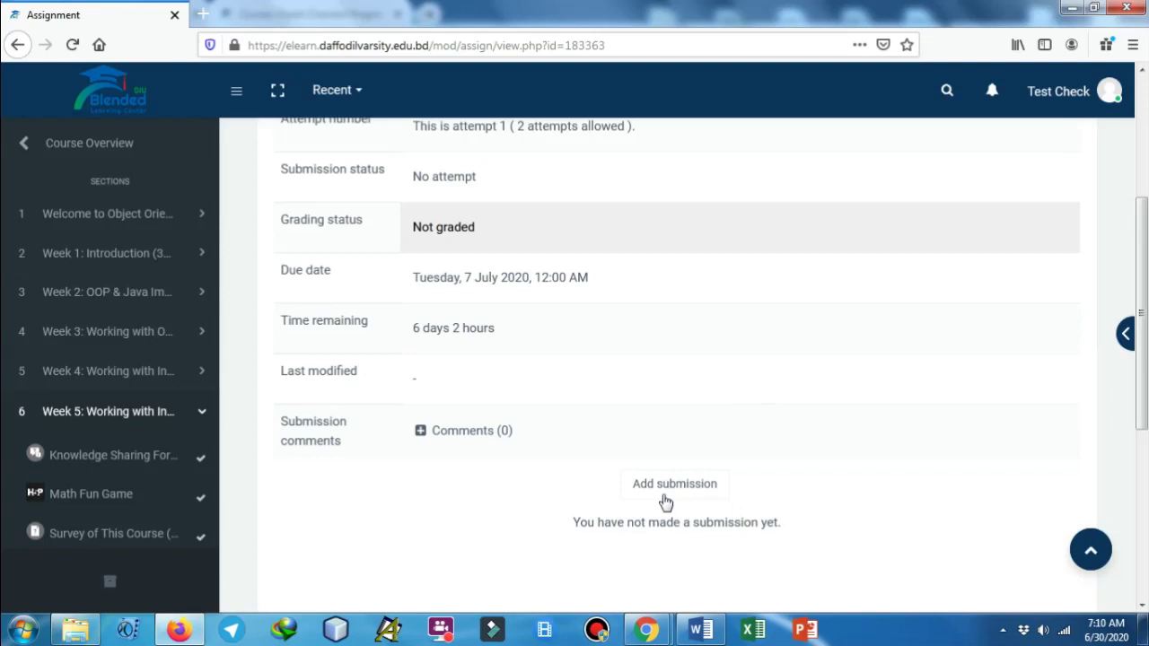
{"action": "scroll", "coordinate": [508, 512], "scroll_direction": "up", "scroll_amount": 5}
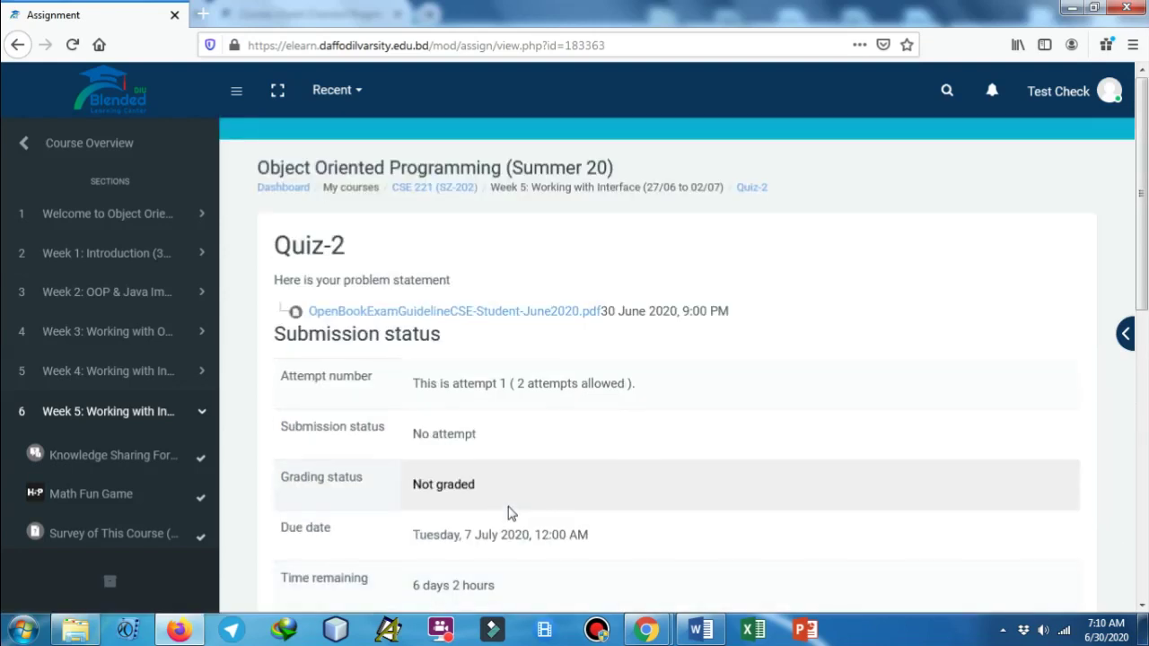
{"action": "left_click", "coordinate": [490, 313]}
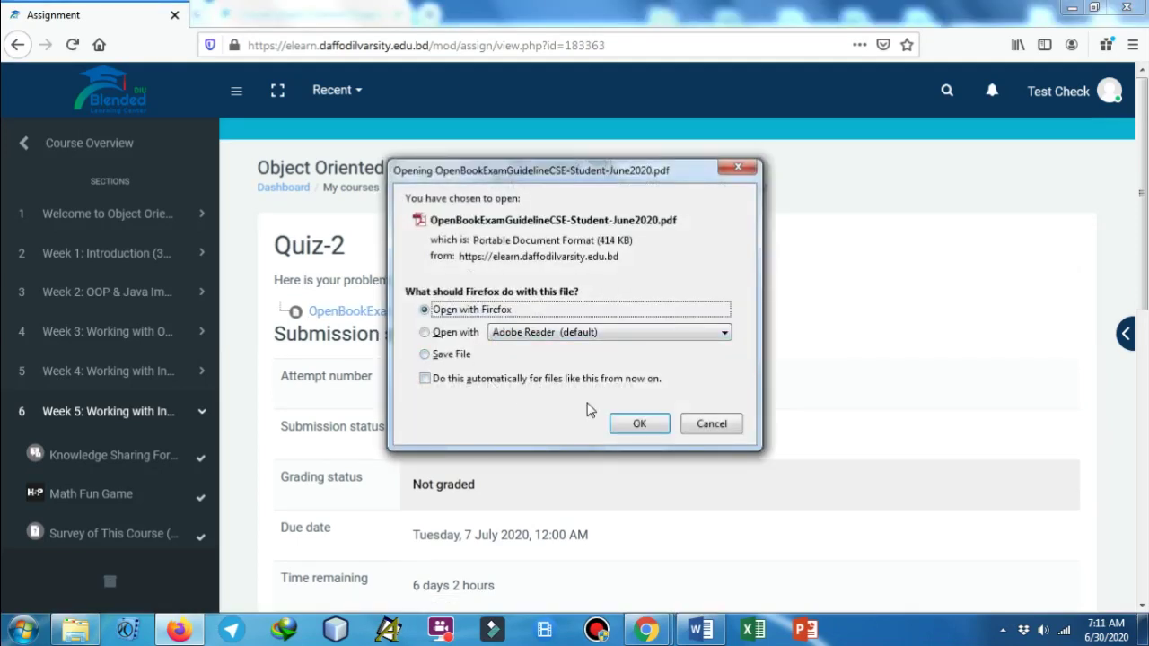
{"action": "left_click", "coordinate": [712, 425]}
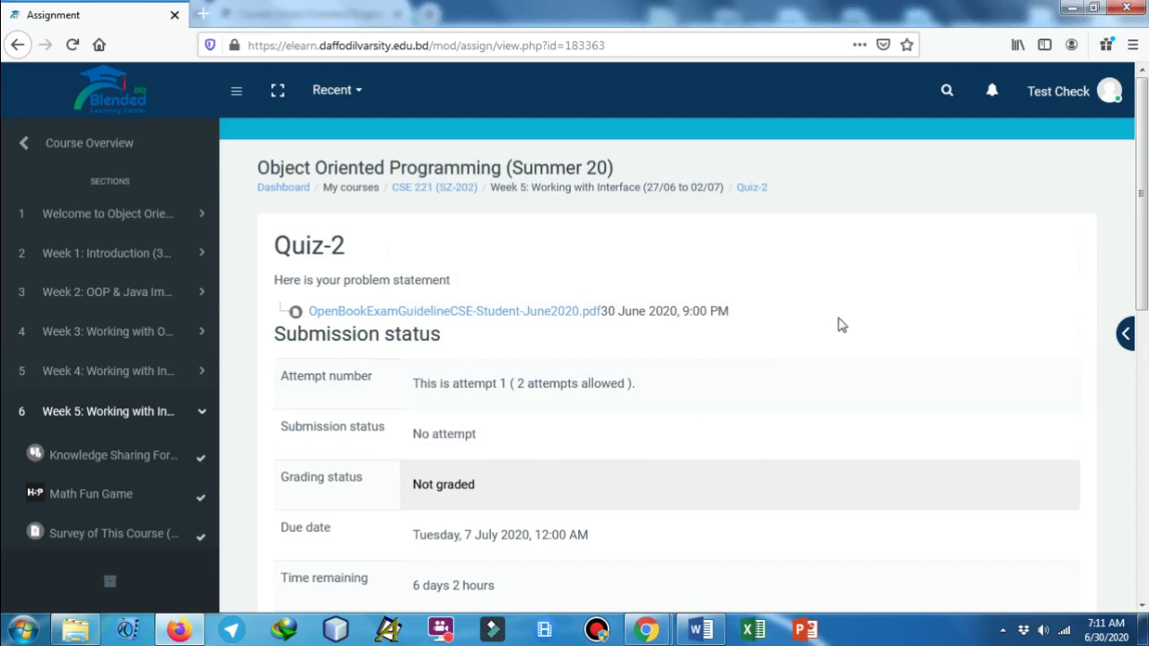
Step: Start adding a submission for Quiz-2 and view the rubric used for marking
{"action": "scroll", "coordinate": [841, 323], "scroll_direction": "down", "scroll_amount": 4}
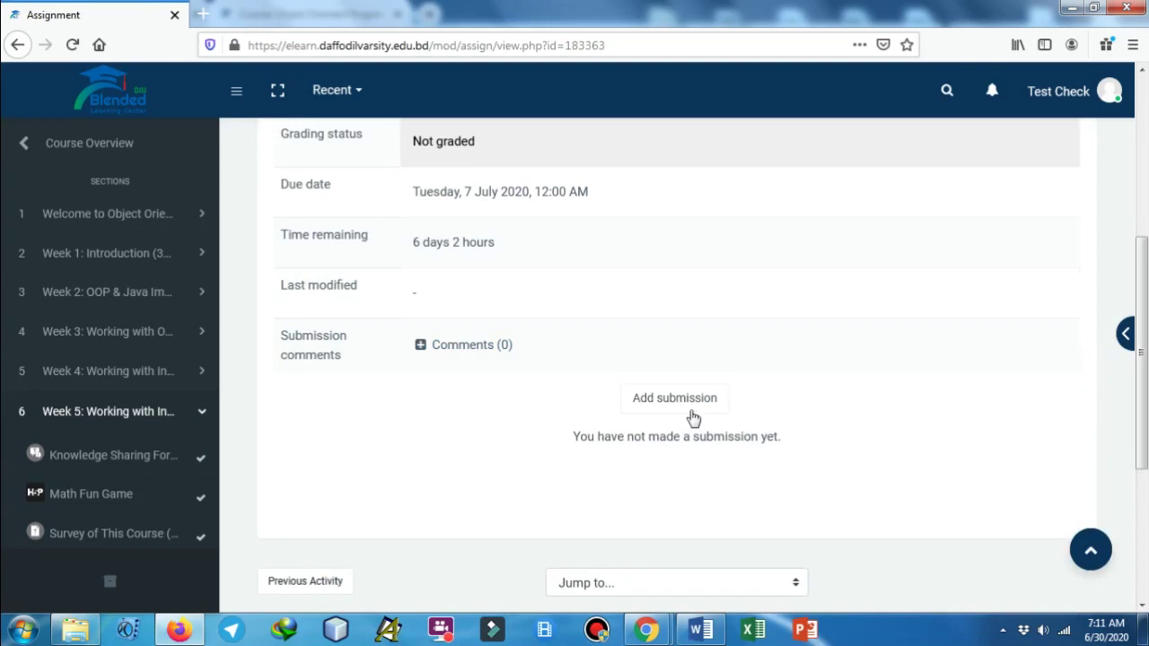
{"action": "left_click", "coordinate": [693, 412]}
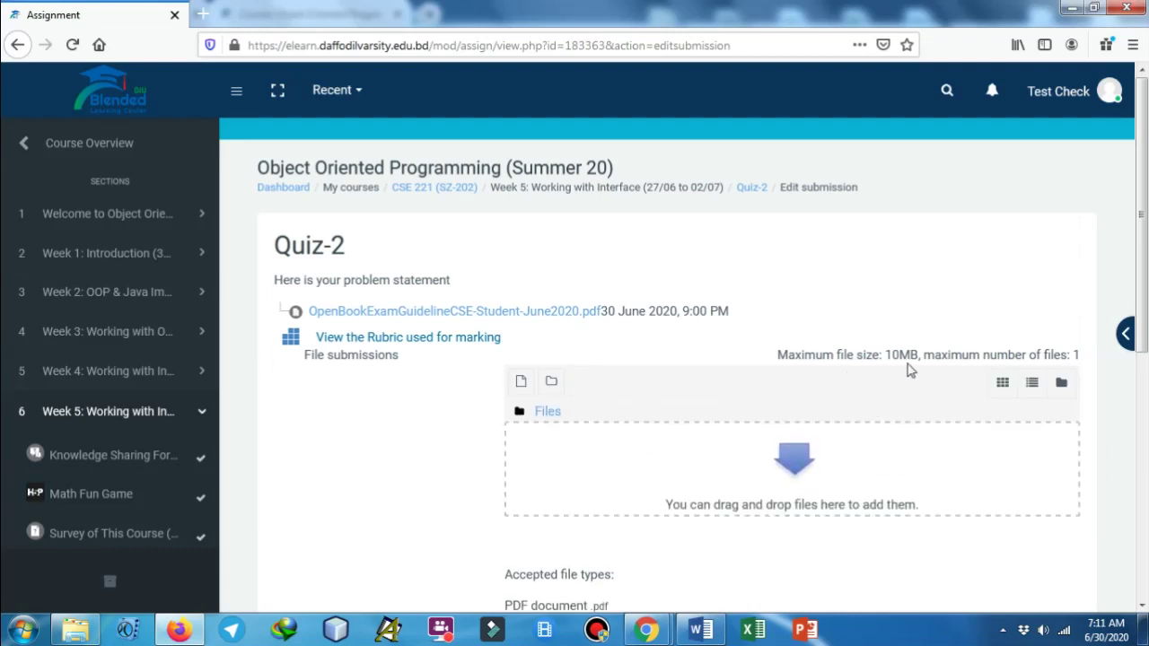
{"action": "scroll", "coordinate": [911, 370], "scroll_direction": "down", "scroll_amount": 2}
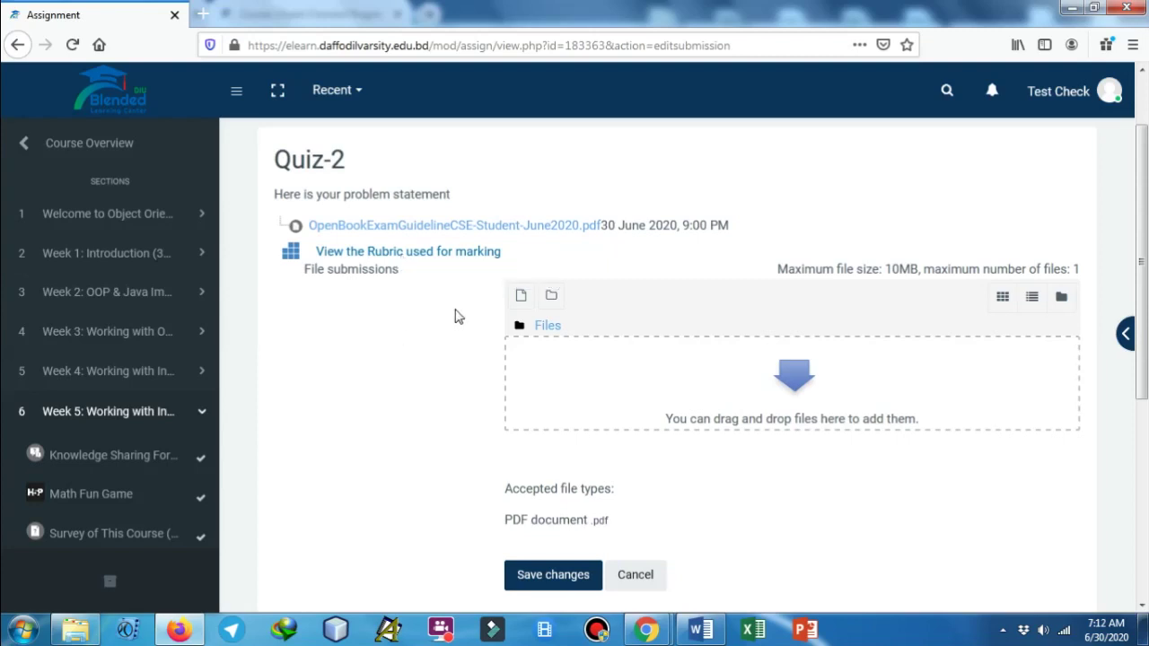
{"action": "left_click", "coordinate": [441, 257]}
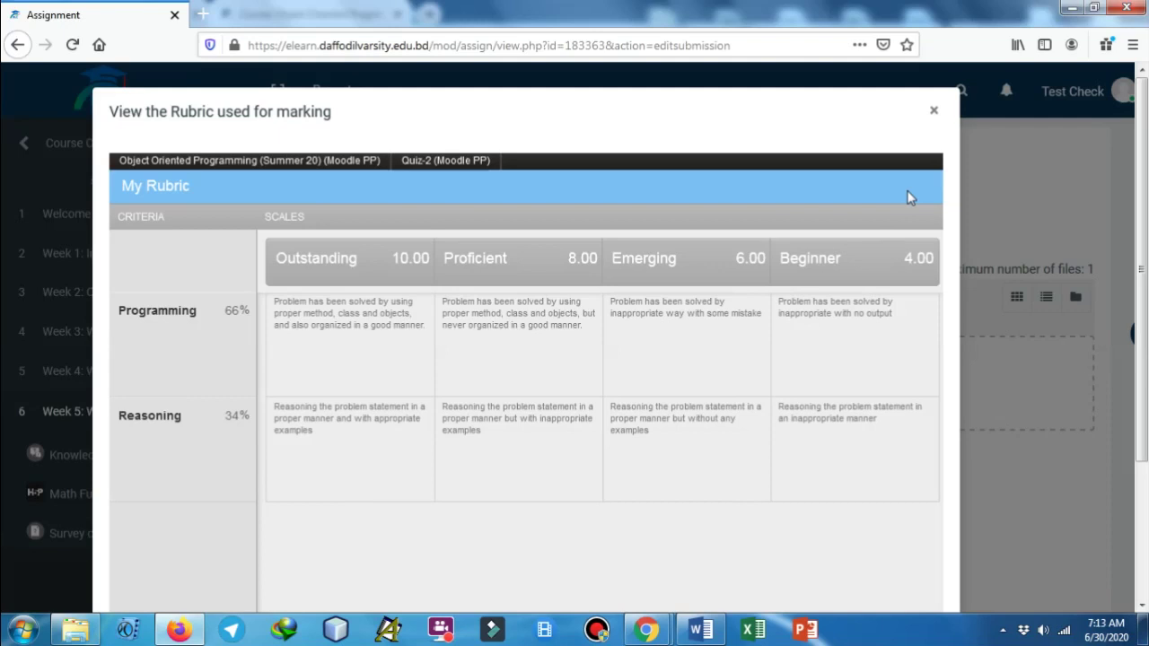
{"action": "left_click", "coordinate": [934, 112]}
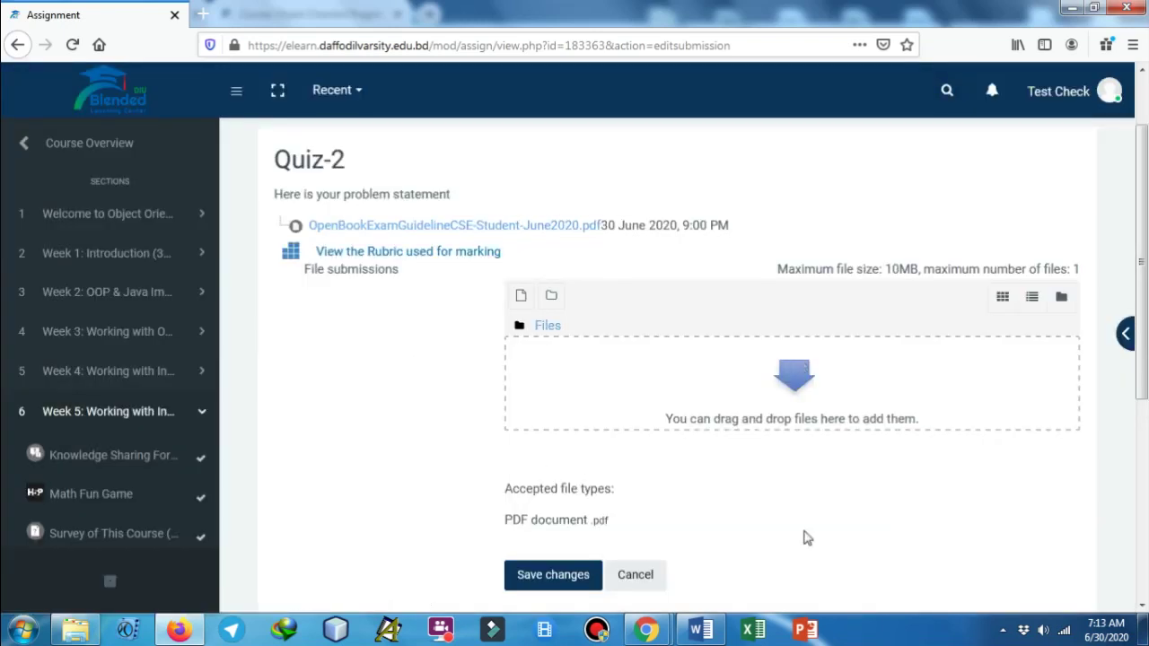
Step: Add the OpenBookExamGuidelineCSE-Student-June2020.pdf file from the computer to the file submissions and save the changes
{"action": "left_click", "coordinate": [77, 636]}
{"action": "left_click_drag", "start_coordinate": [441, 183], "coordinate": [665, 414]}
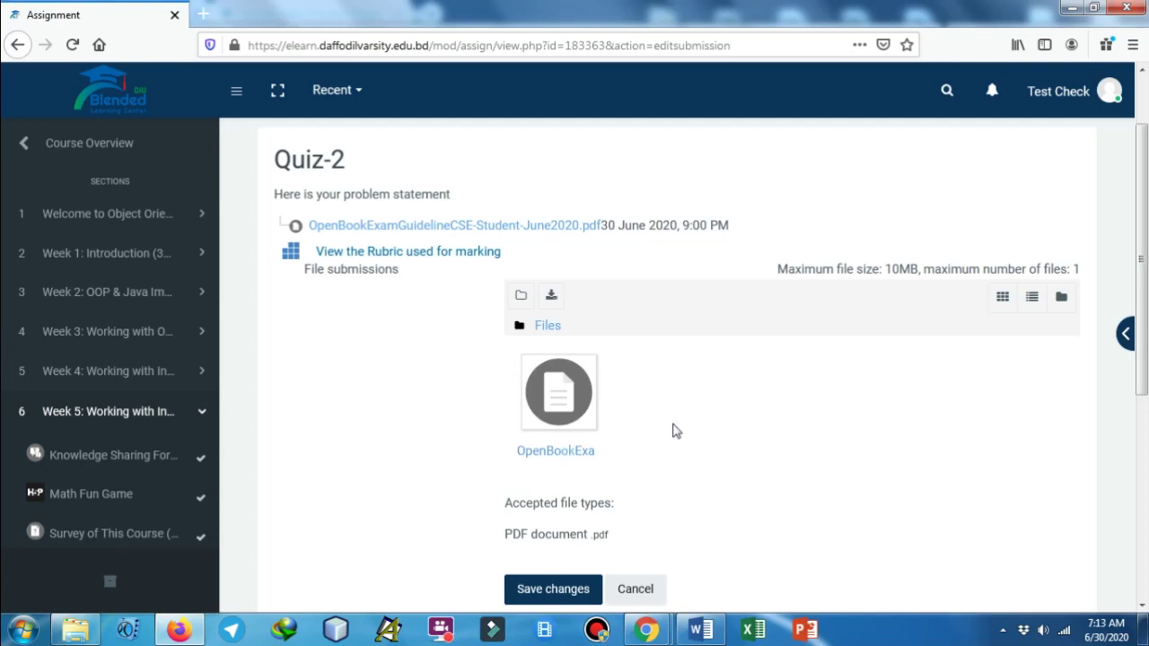
{"action": "scroll", "coordinate": [676, 437], "scroll_direction": "down", "scroll_amount": 2}
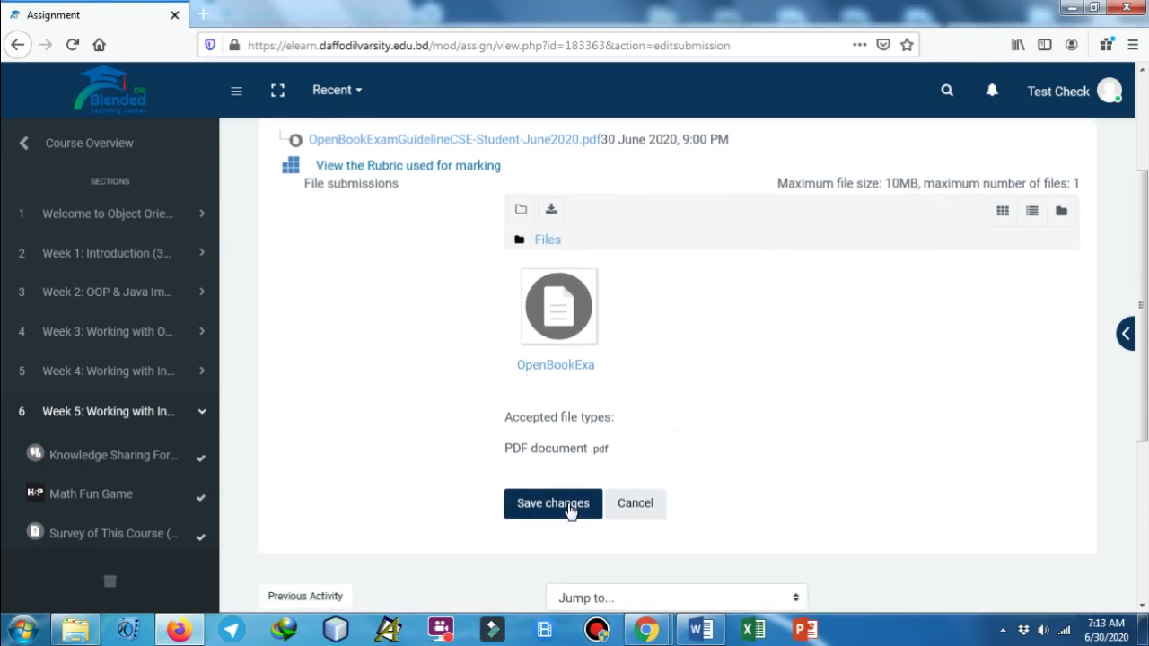
{"action": "left_click", "coordinate": [571, 510]}
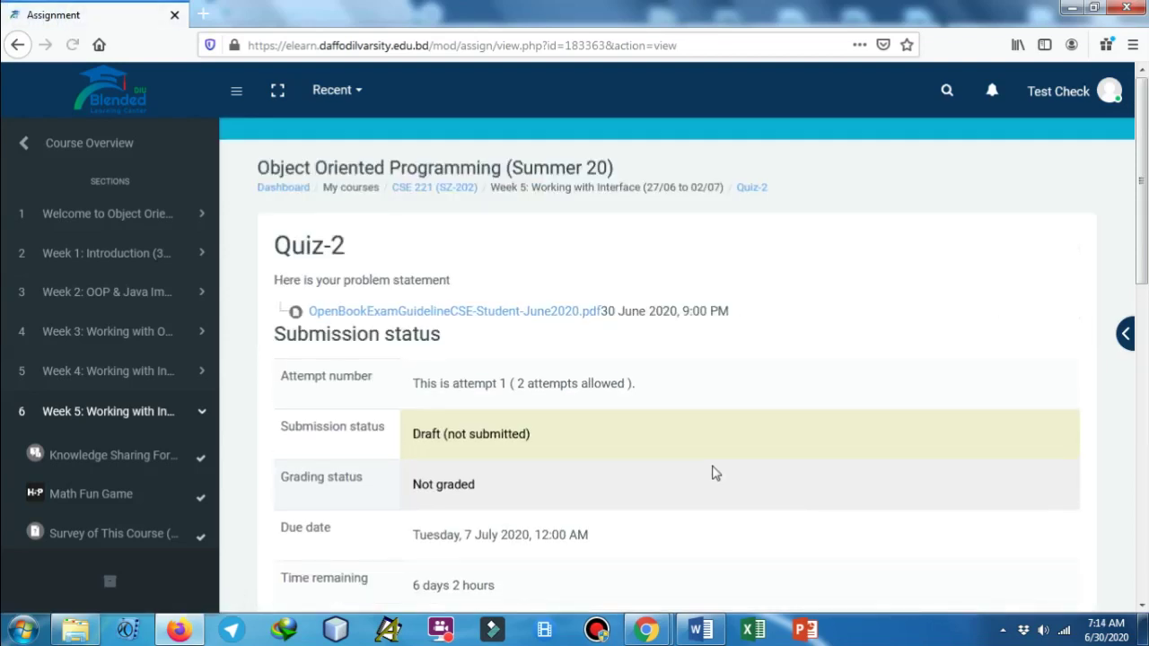
Step: Reopen the draft submission for editing and inspect the uploaded PDF's file details, leaving without making changes
{"action": "scroll", "coordinate": [715, 473], "scroll_direction": "down", "scroll_amount": 3}
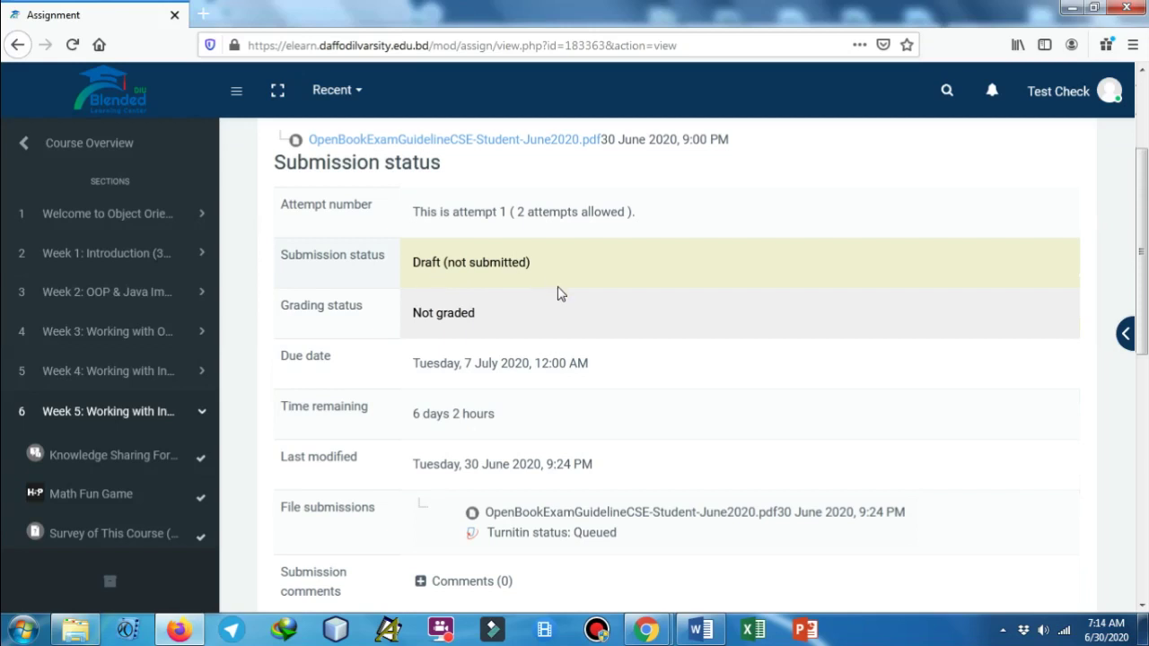
{"action": "scroll", "coordinate": [560, 290], "scroll_direction": "down", "scroll_amount": 2}
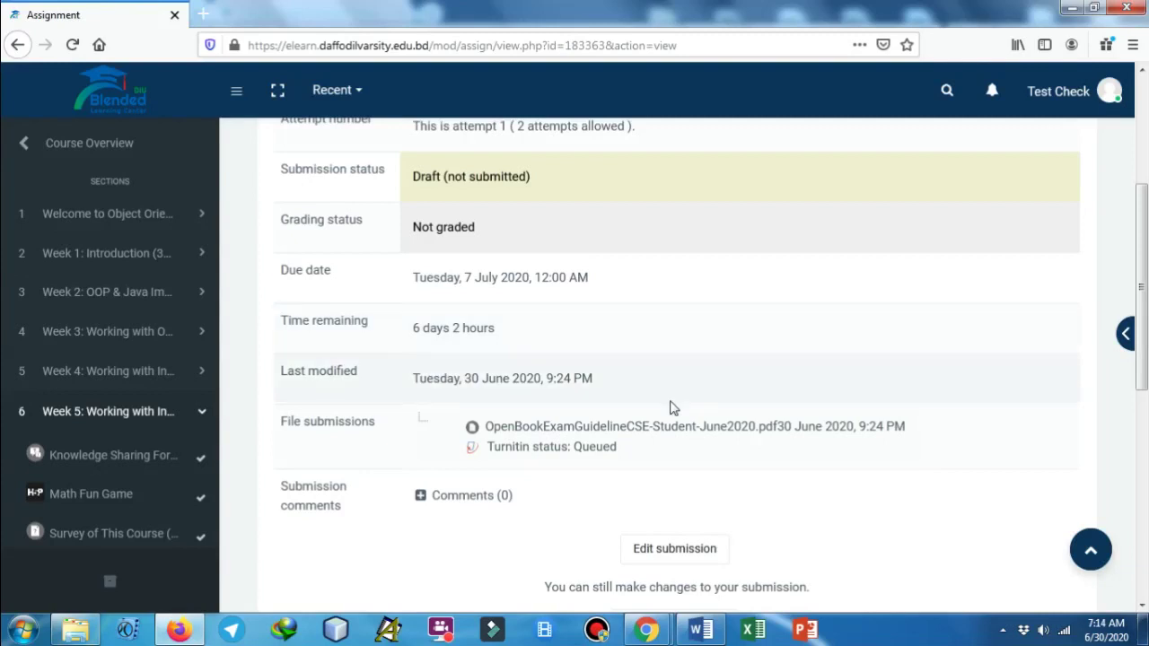
{"action": "scroll", "coordinate": [664, 474], "scroll_direction": "down", "scroll_amount": 1}
{"action": "left_click", "coordinate": [675, 467]}
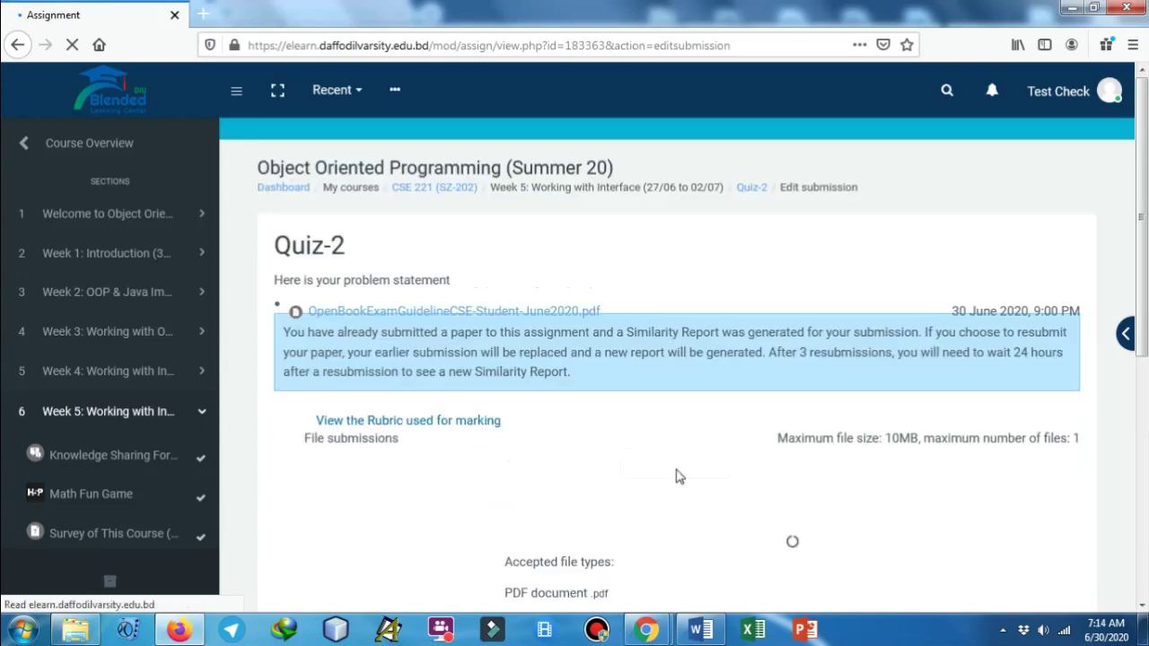
{"action": "scroll", "coordinate": [634, 454], "scroll_direction": "down", "scroll_amount": 5}
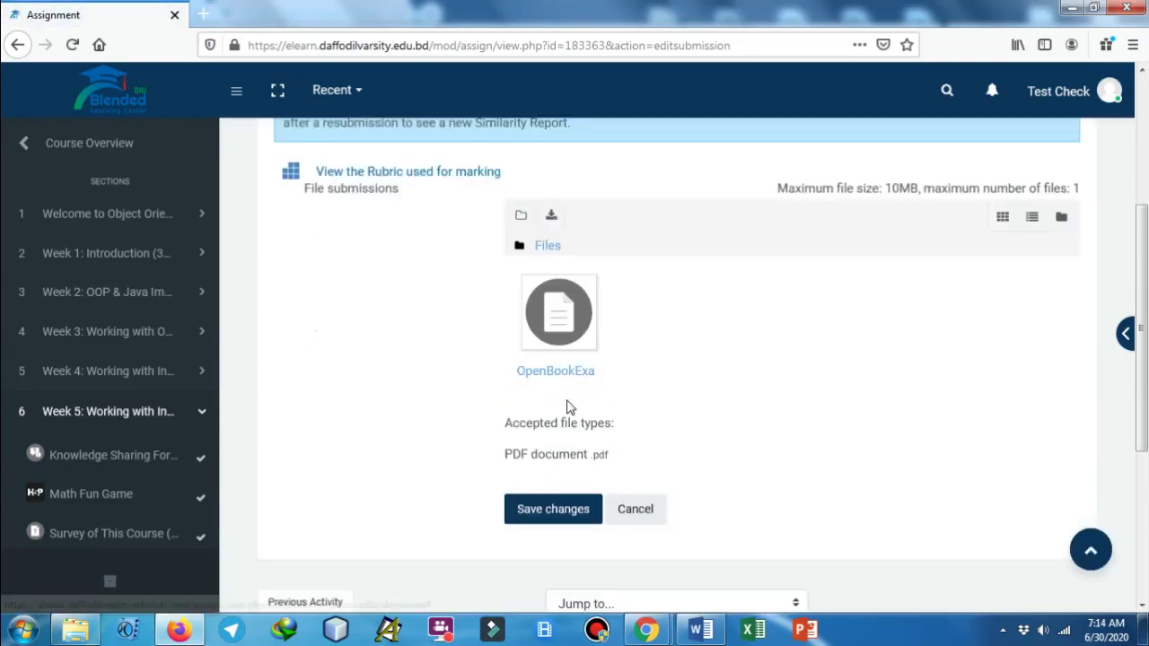
{"action": "left_click", "coordinate": [532, 289]}
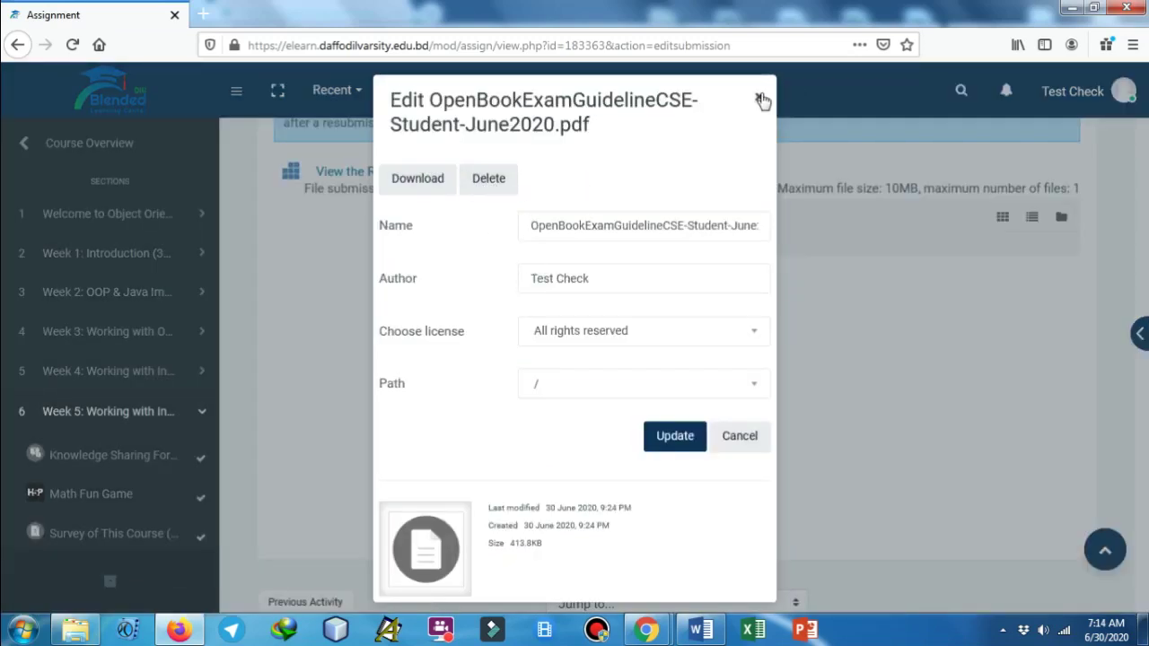
{"action": "left_click", "coordinate": [758, 98]}
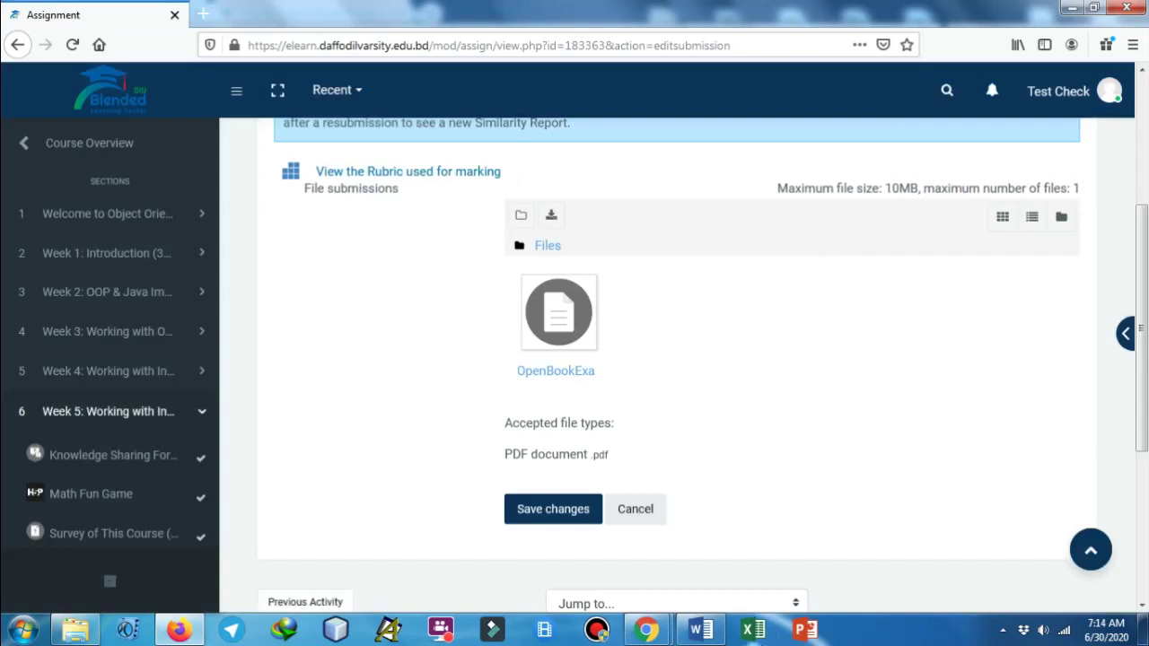
{"action": "left_click", "coordinate": [635, 500]}
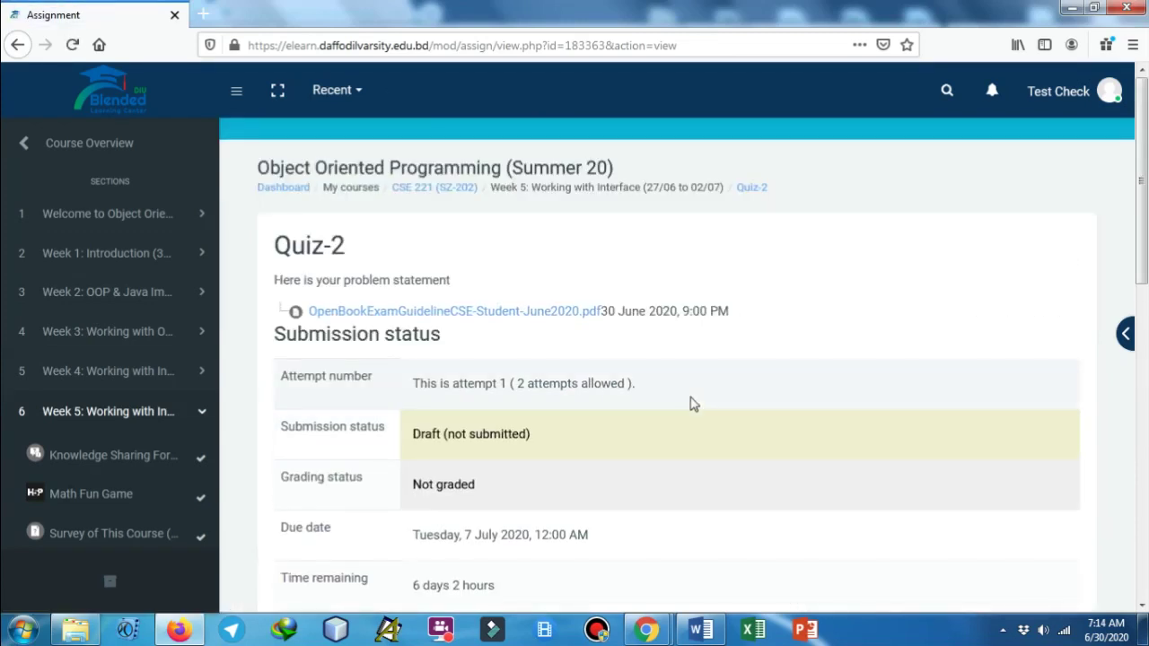
Step: Submit the Quiz-2 assignment for grading and confirm the submission
{"action": "scroll", "coordinate": [691, 404], "scroll_direction": "down", "scroll_amount": 4}
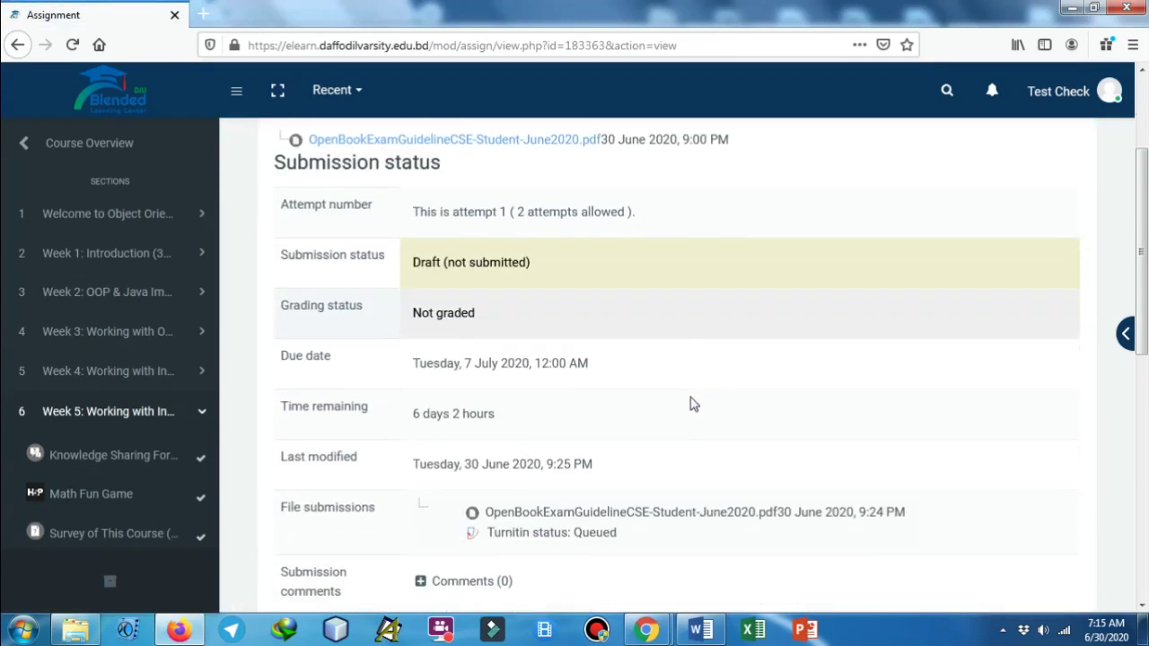
{"action": "scroll", "coordinate": [691, 404], "scroll_direction": "down", "scroll_amount": 2}
{"action": "scroll", "coordinate": [691, 404], "scroll_direction": "down", "scroll_amount": 2}
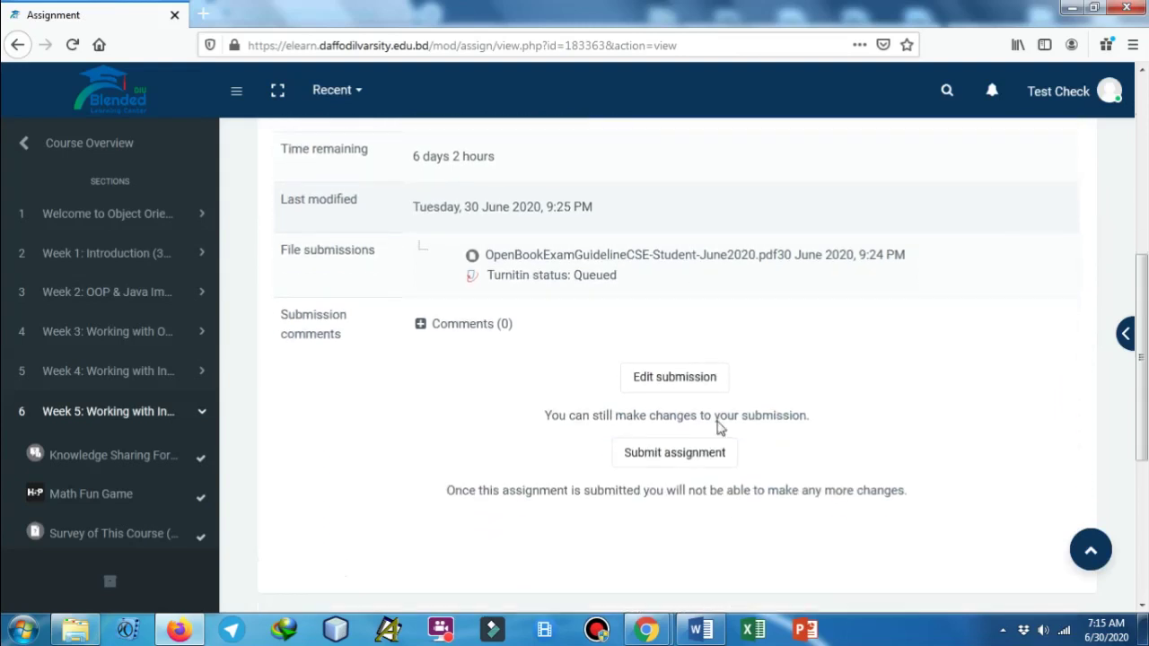
{"action": "left_click", "coordinate": [665, 454]}
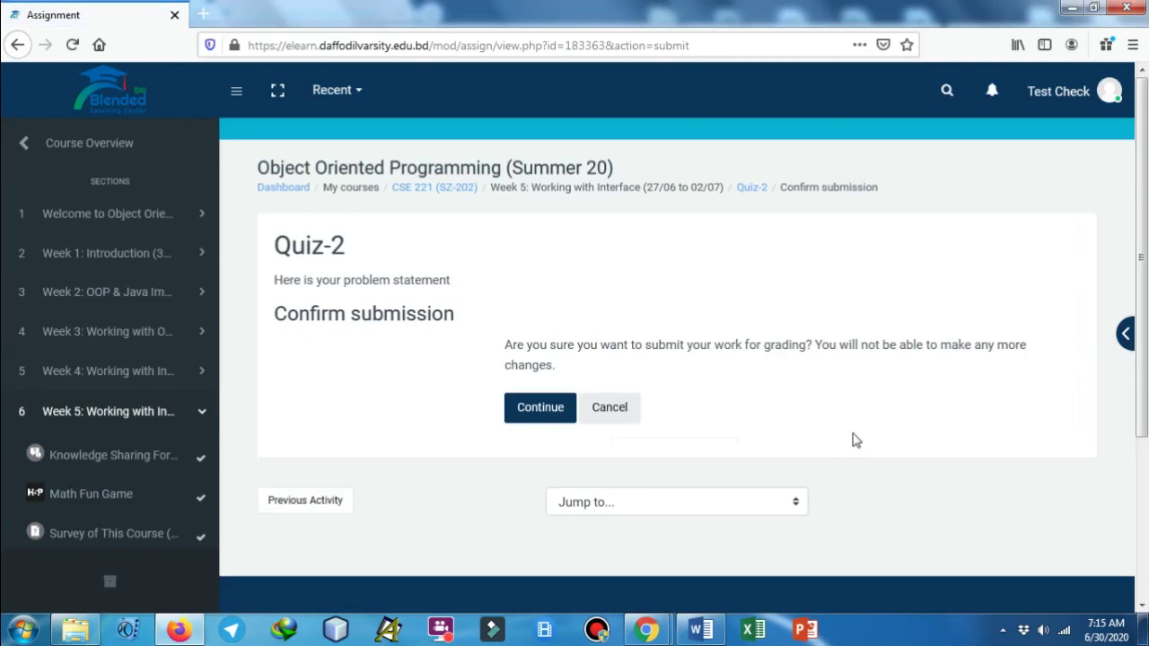
{"action": "left_click", "coordinate": [559, 418]}
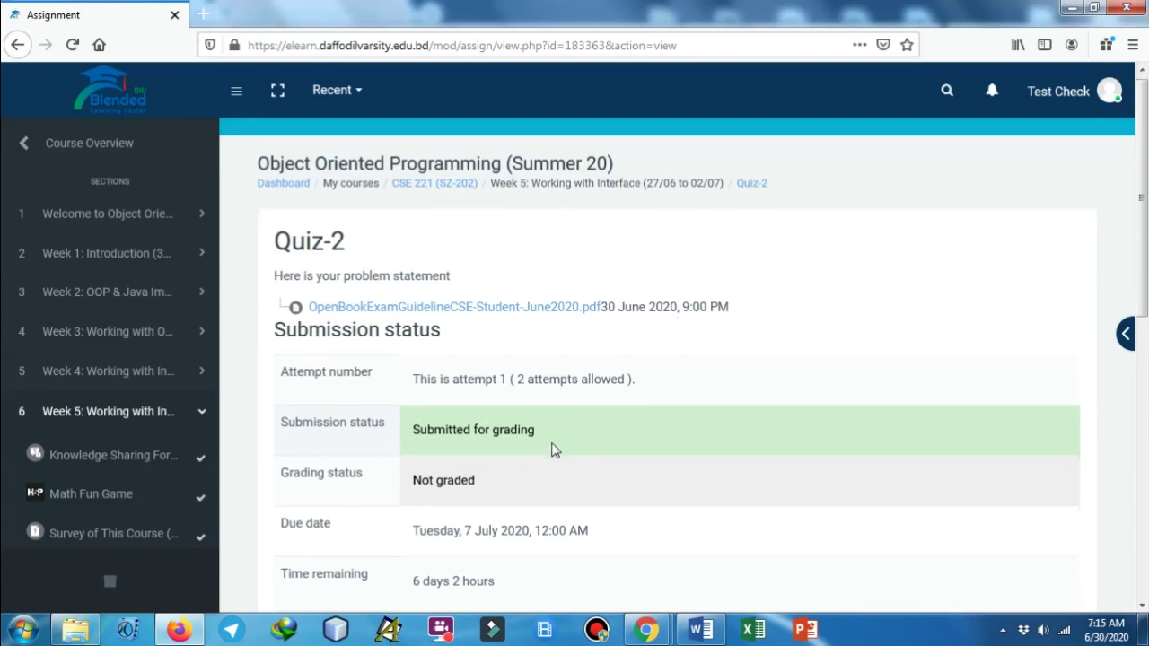
Step: Review the submission status, grading status, due date and submitted file of Quiz-2
{"action": "scroll", "coordinate": [539, 458], "scroll_direction": "down", "scroll_amount": 2}
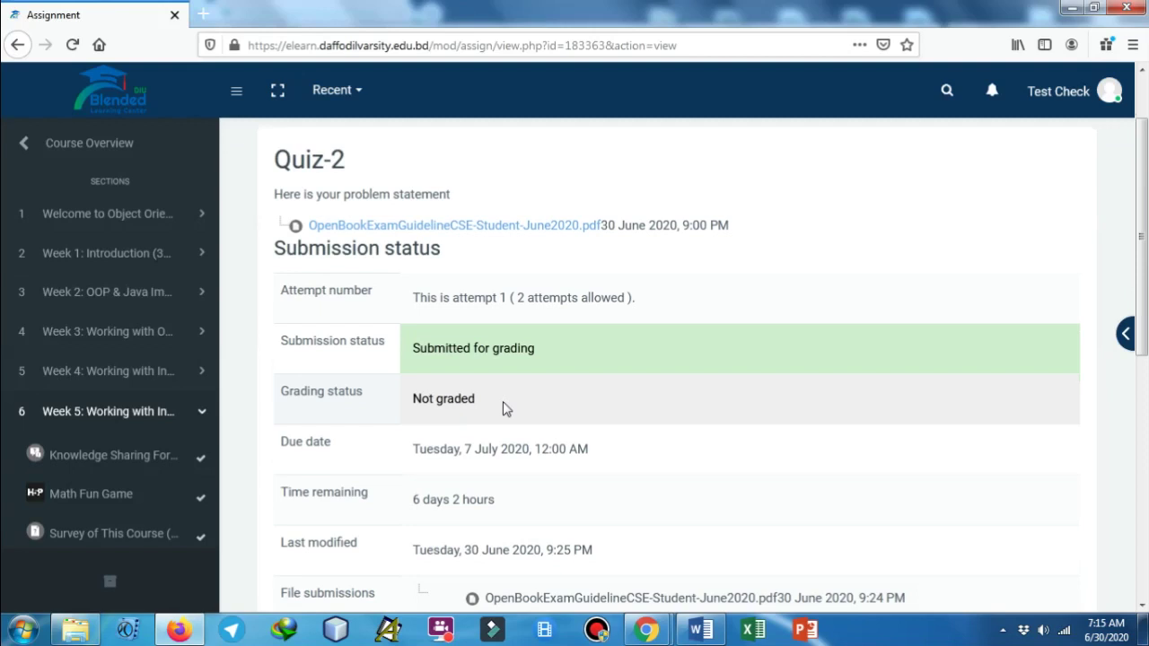
{"action": "scroll", "coordinate": [503, 409], "scroll_direction": "down", "scroll_amount": 2}
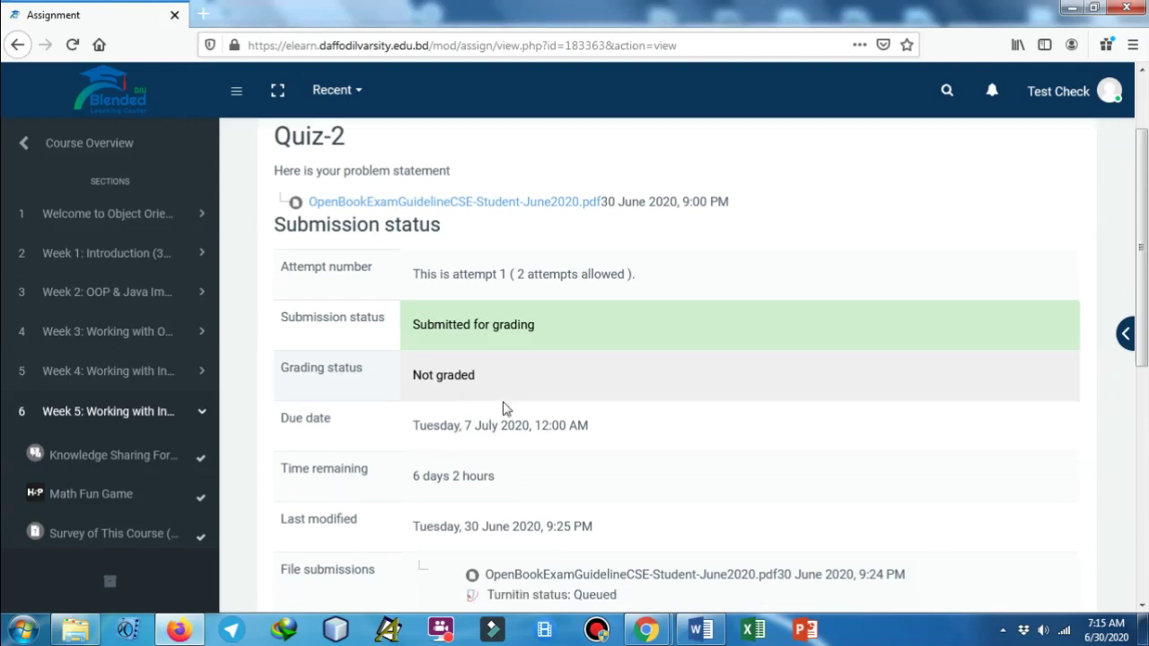
{"action": "scroll", "coordinate": [500, 329], "scroll_direction": "down", "scroll_amount": 5}
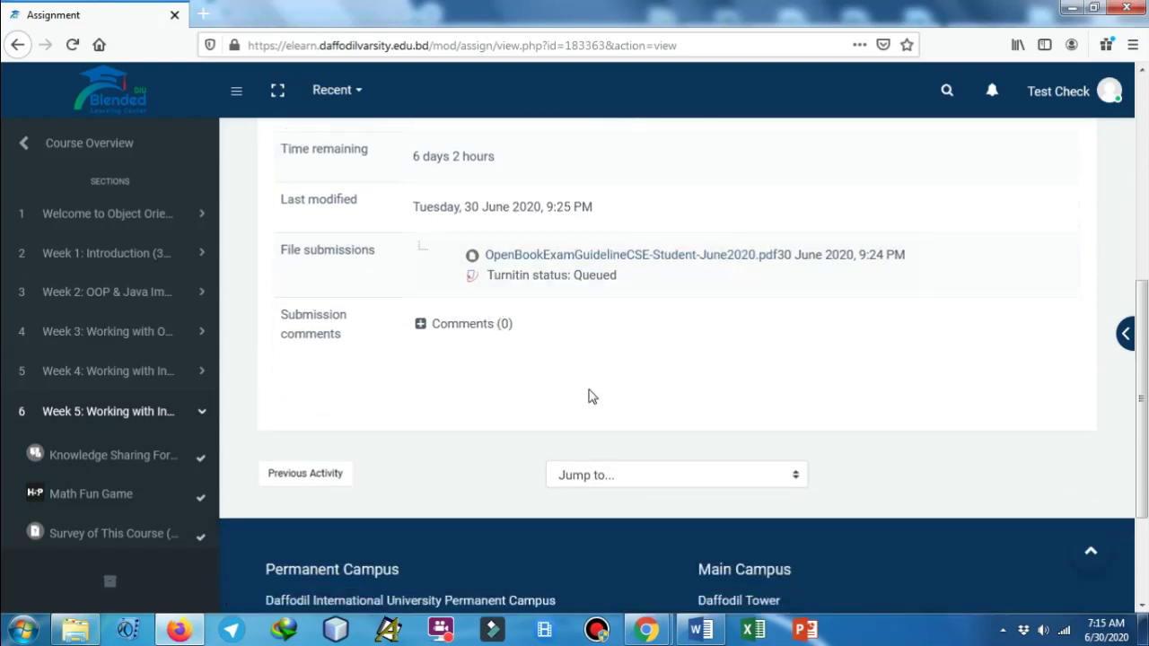
{"action": "scroll", "coordinate": [588, 395], "scroll_direction": "up", "scroll_amount": 4}
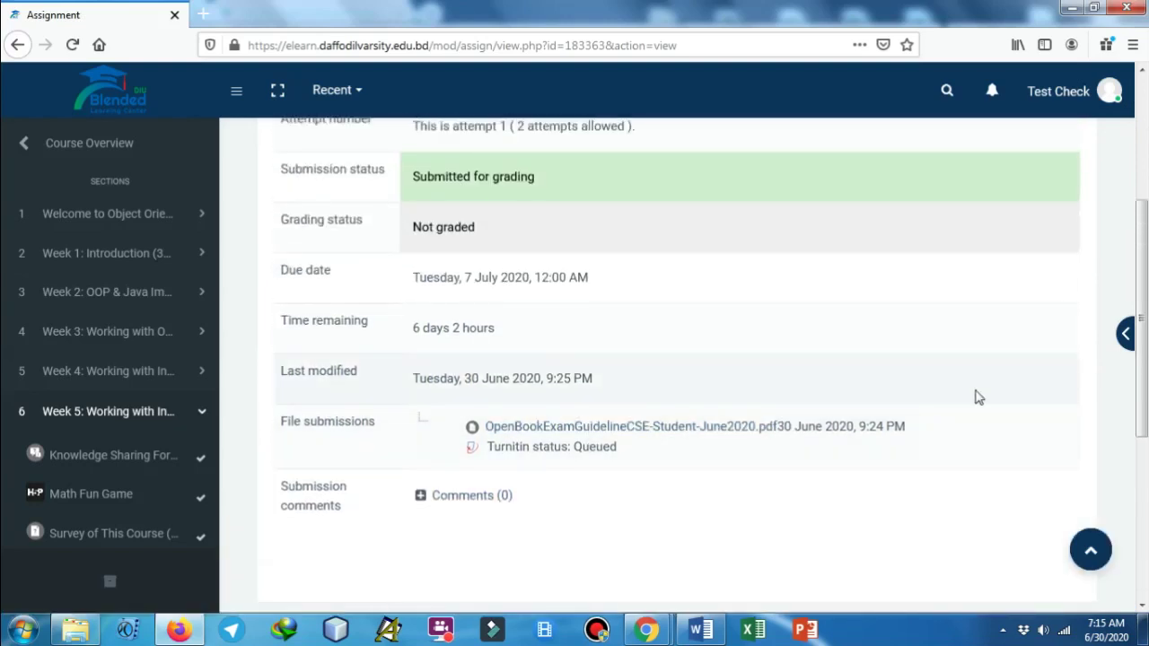